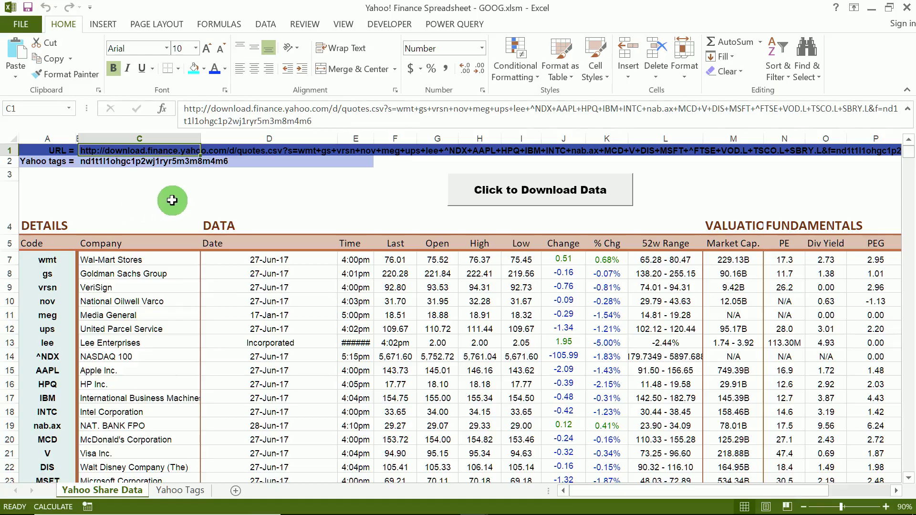
# Step: Run the Yahoo download macro, hit run-time error 1004, and paste 'Microsoft Power Query for Excel' into microsoft.com search
pyautogui.click(537, 190)
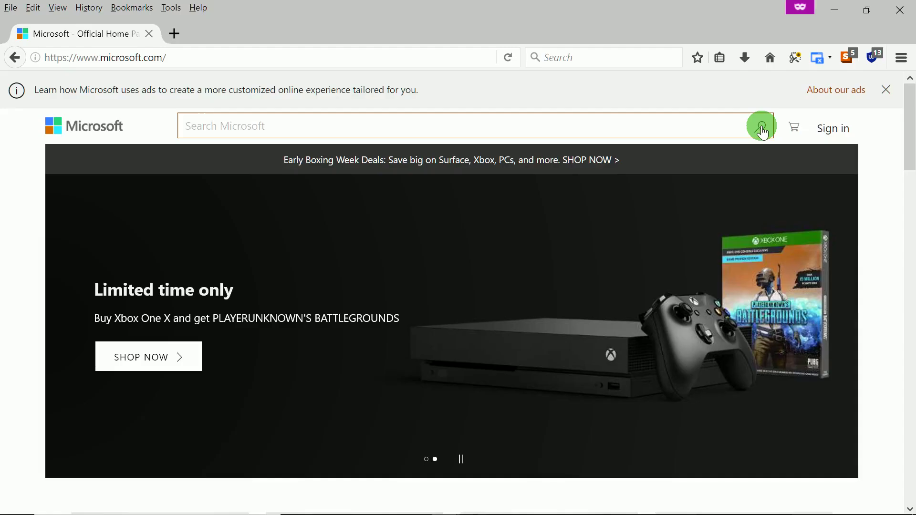
pyautogui.write('Microsoft Power Query for Excel')
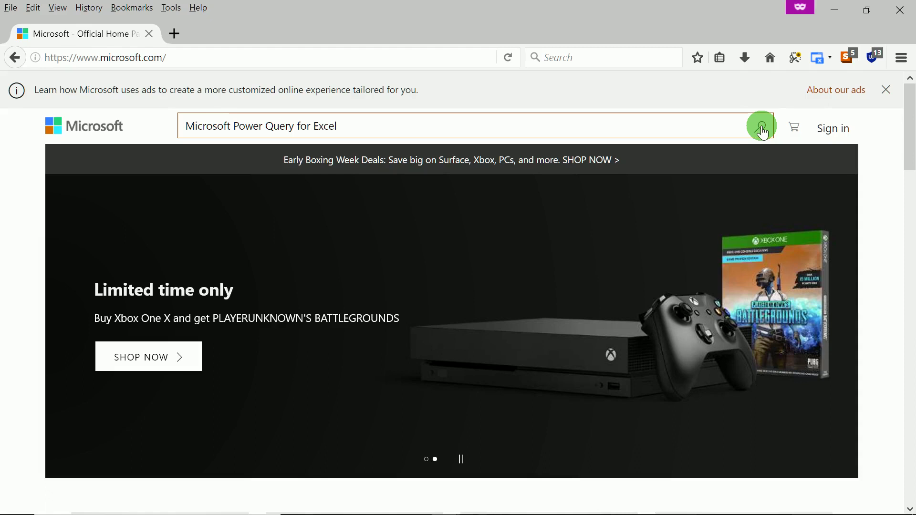
# Step: Search microsoft.com and open the Microsoft Power Query for Excel Download Center page with English selected
pyautogui.click(763, 127)
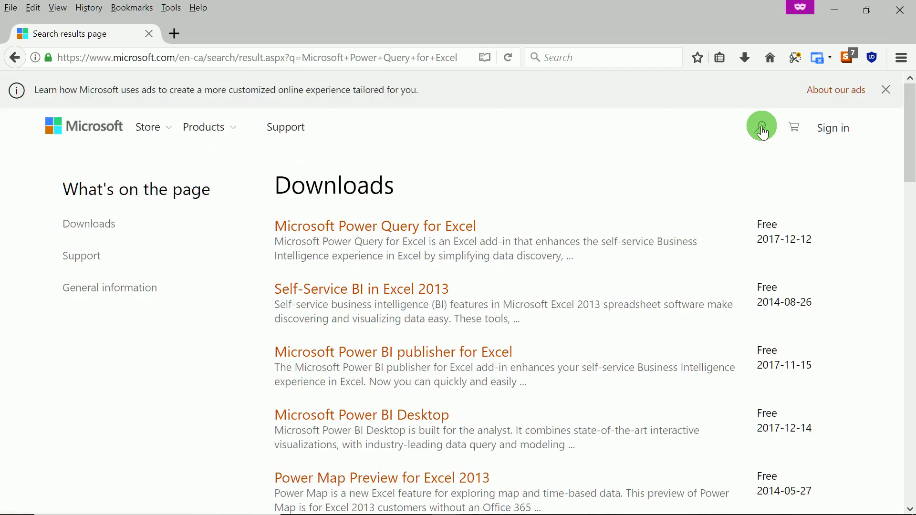
pyautogui.click(444, 234)
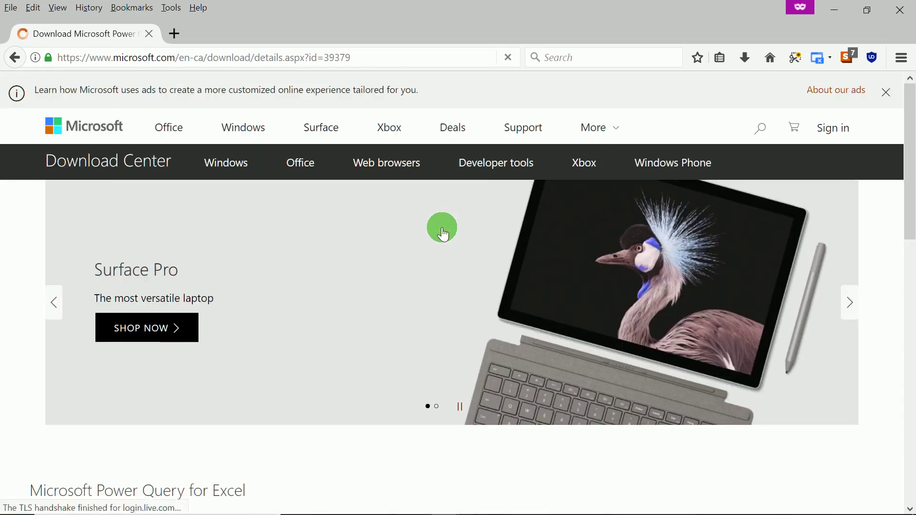
pyautogui.scroll(-5, 440, 233)
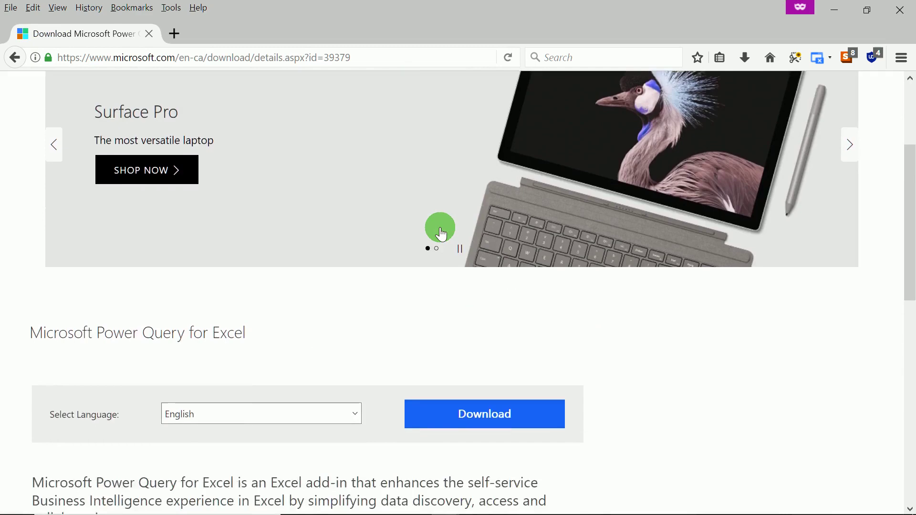
pyautogui.scroll(-3, 441, 233)
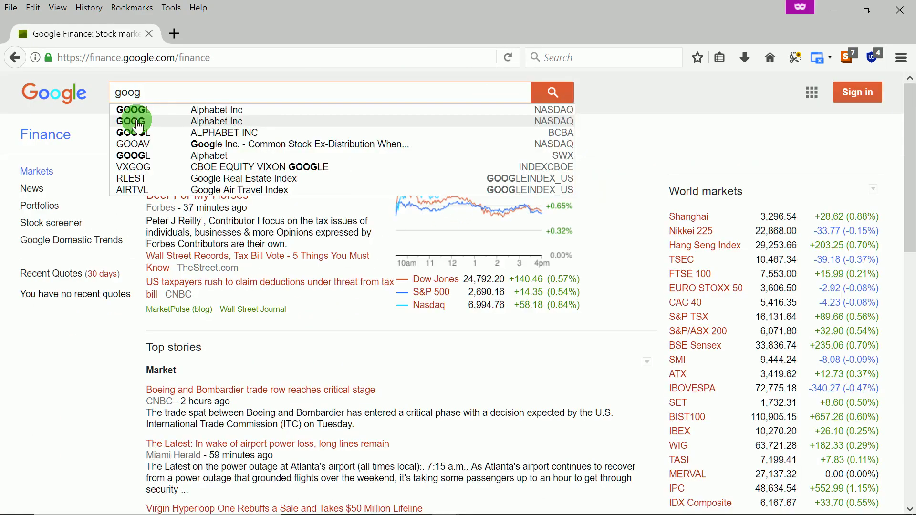
# Step: Start the Power Query download, then copy the Google Finance Alphabet Inc (NASDAQ:GOOG) page URL
pyautogui.click(135, 120)
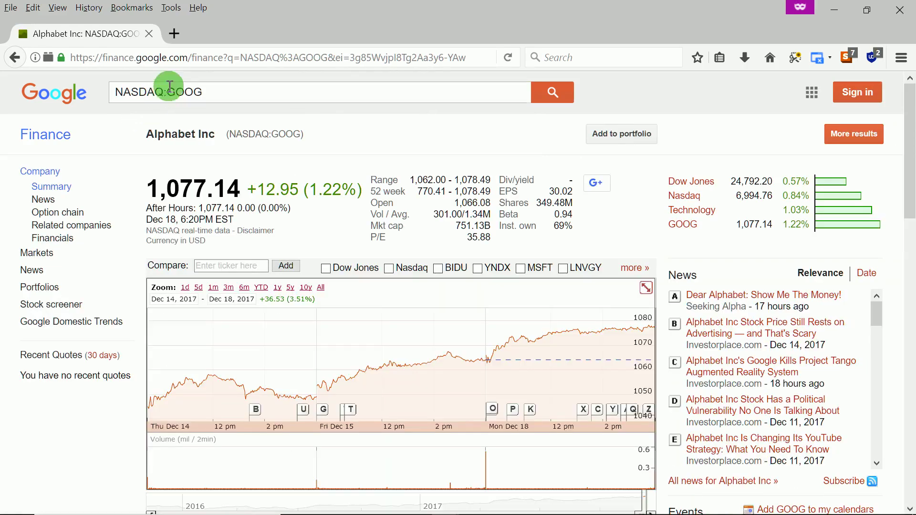
pyautogui.click(195, 58)
pyautogui.rightClick(195, 59)
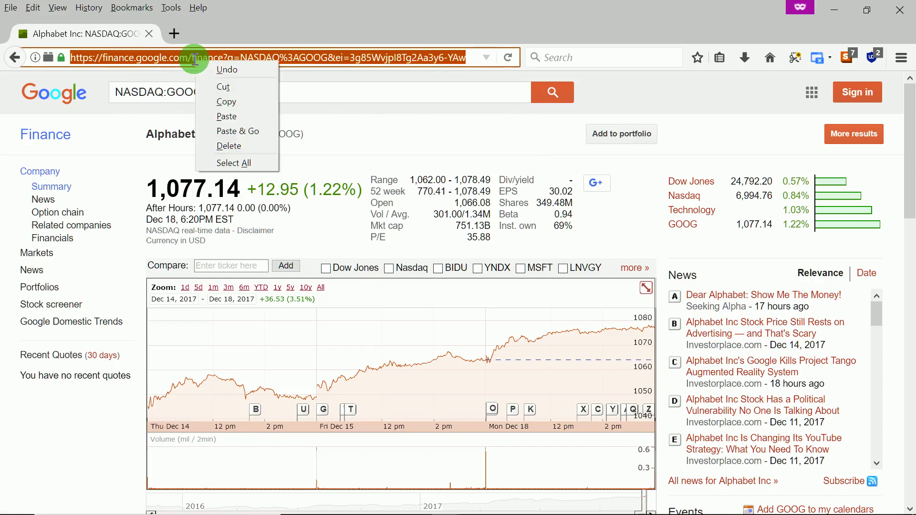
pyautogui.click(228, 102)
# Step: In blank Book2, start a Power Query From Web import using the pasted GOOG page URL
pyautogui.hotkey('alt', 'Tab')
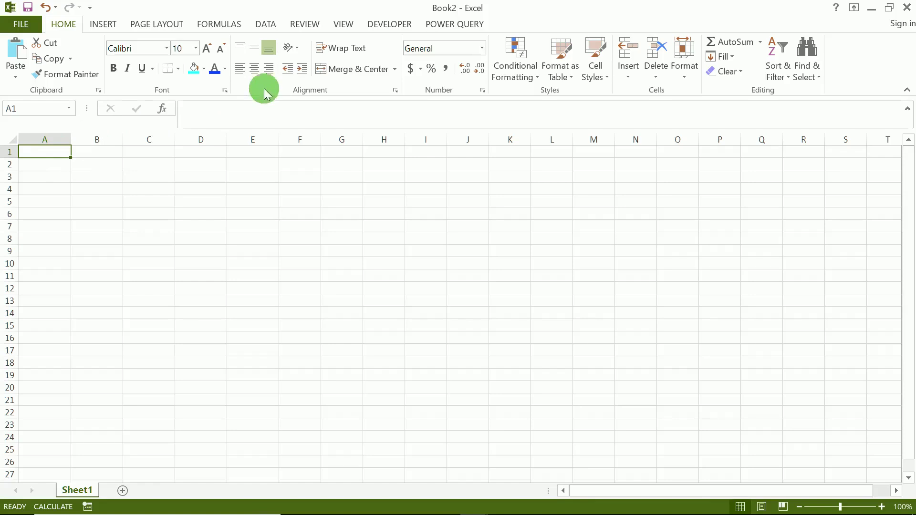
pyautogui.click(452, 28)
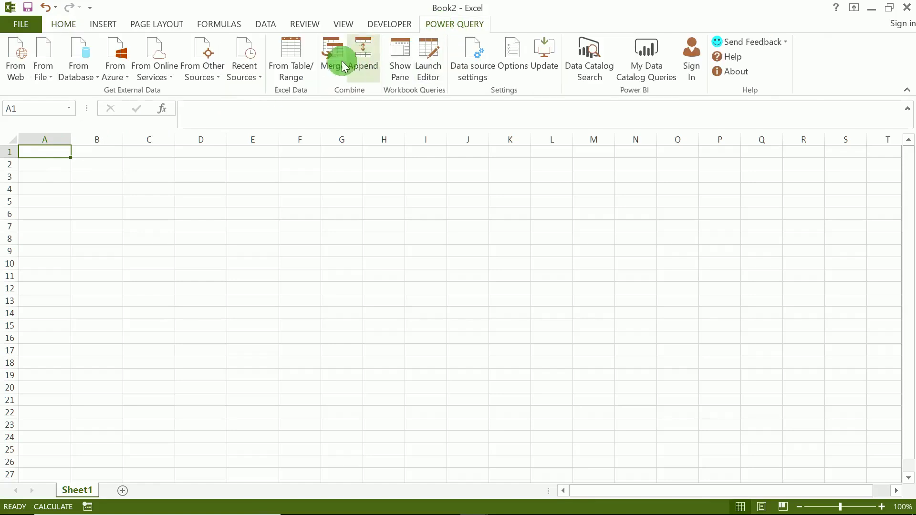
pyautogui.click(17, 56)
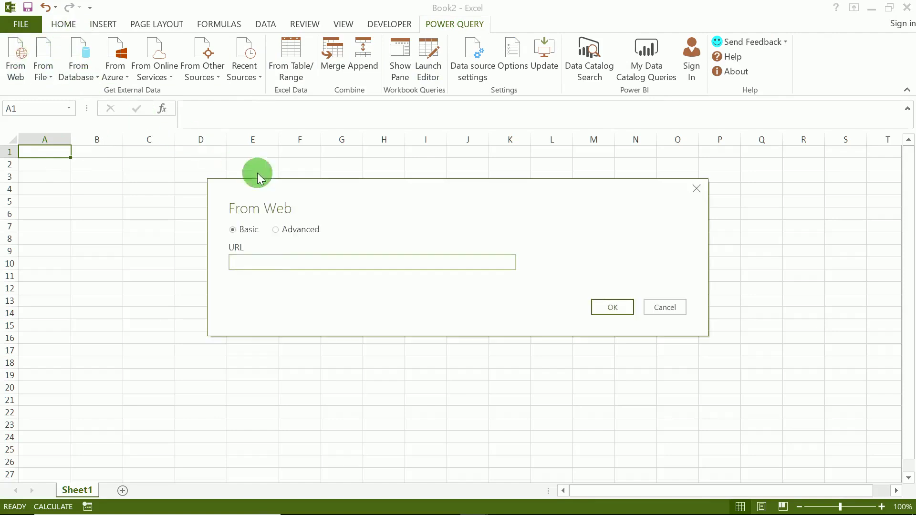
pyautogui.rightClick(311, 267)
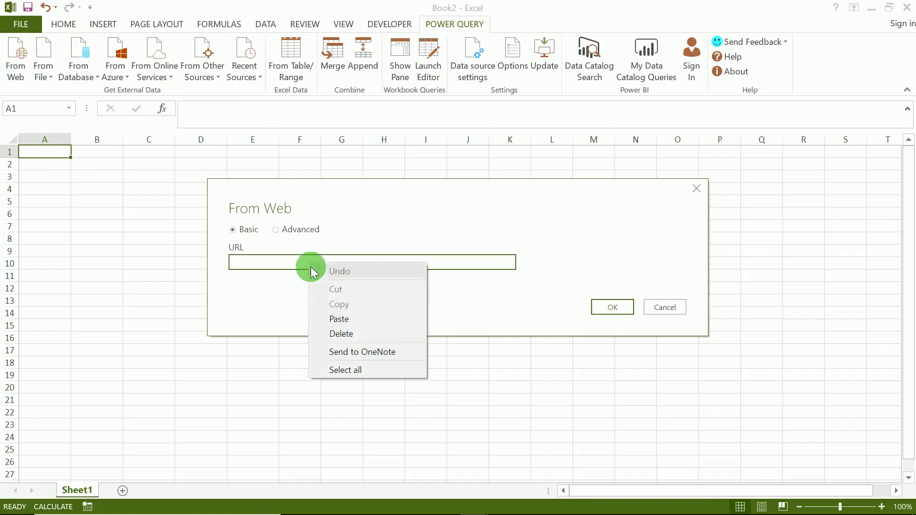
pyautogui.click(341, 319)
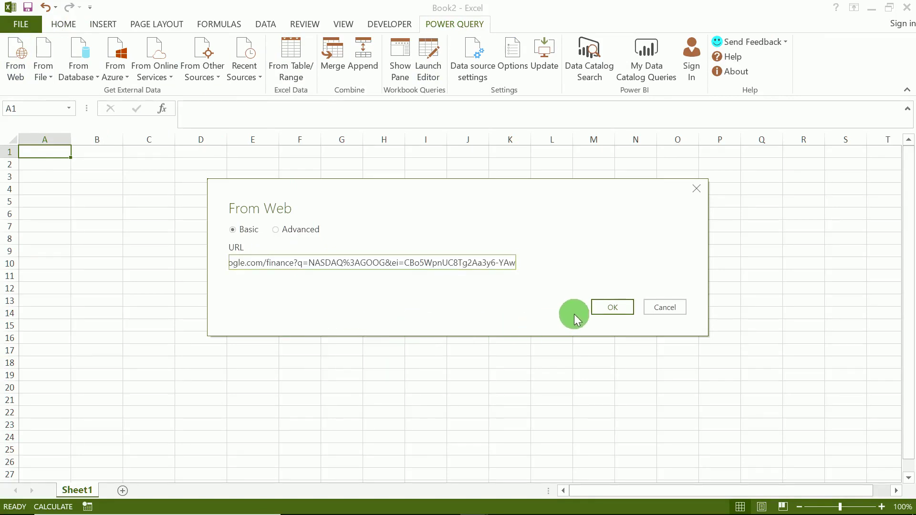
pyautogui.click(614, 311)
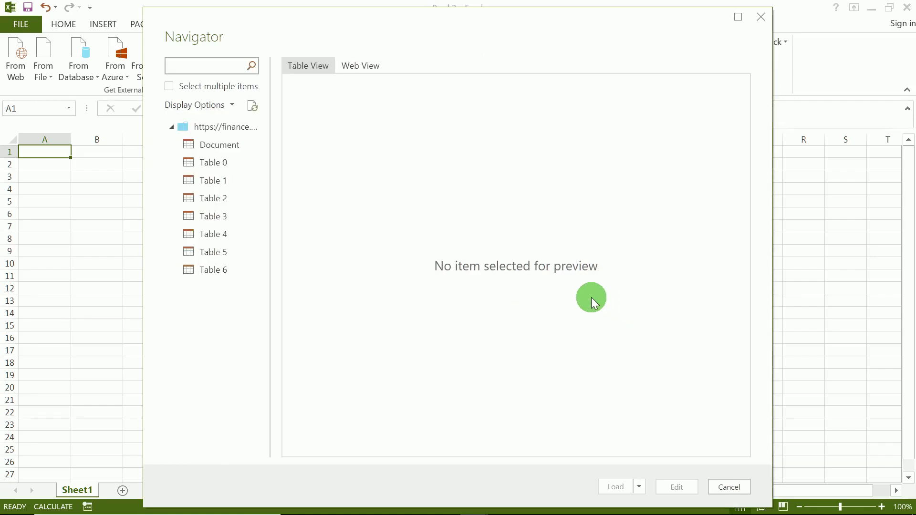
# Step: Load Table 1 (Dow Jones, Nasdaq, Technology, GOOG) into the existing worksheet at $A$1
pyautogui.click(221, 150)
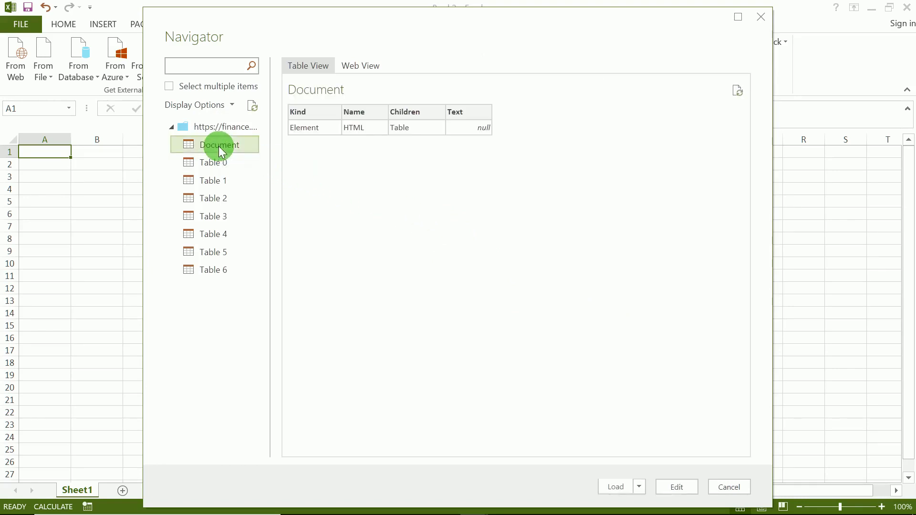
pyautogui.click(214, 164)
pyautogui.click(207, 185)
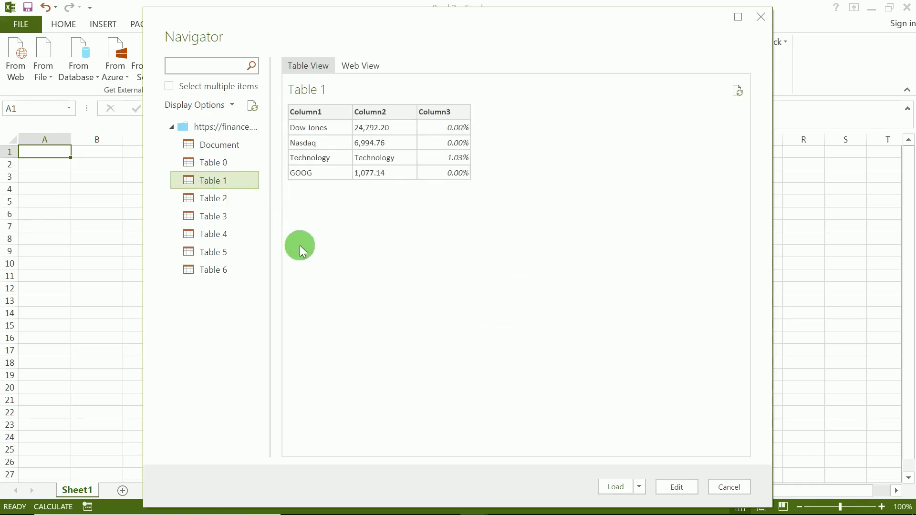
pyautogui.click(638, 486)
pyautogui.click(670, 506)
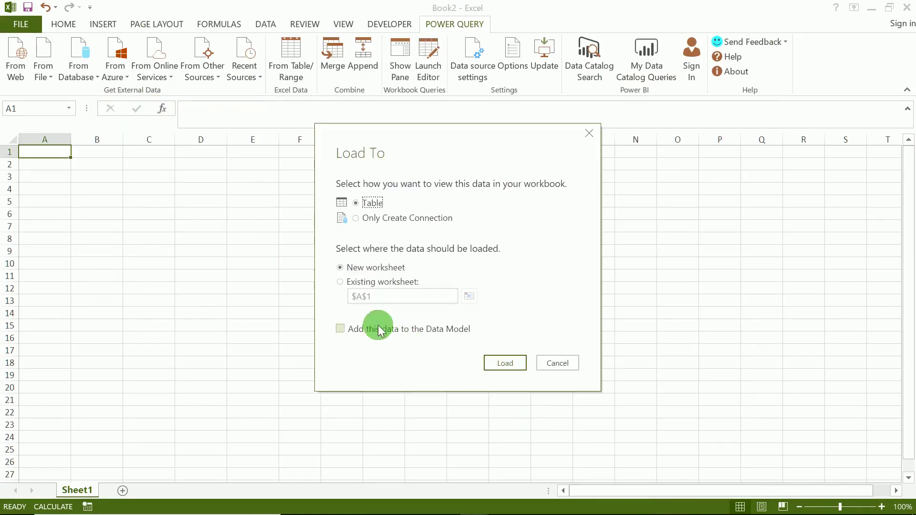
pyautogui.click(341, 282)
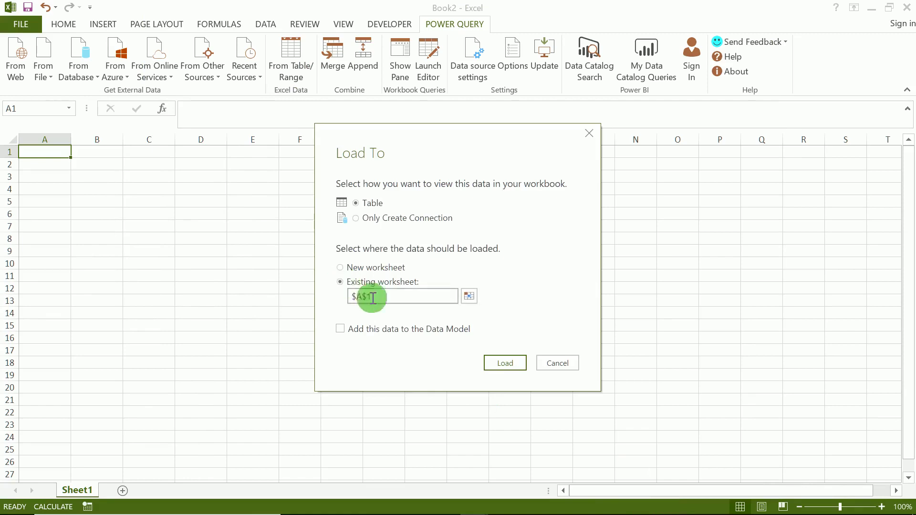
pyautogui.click(502, 363)
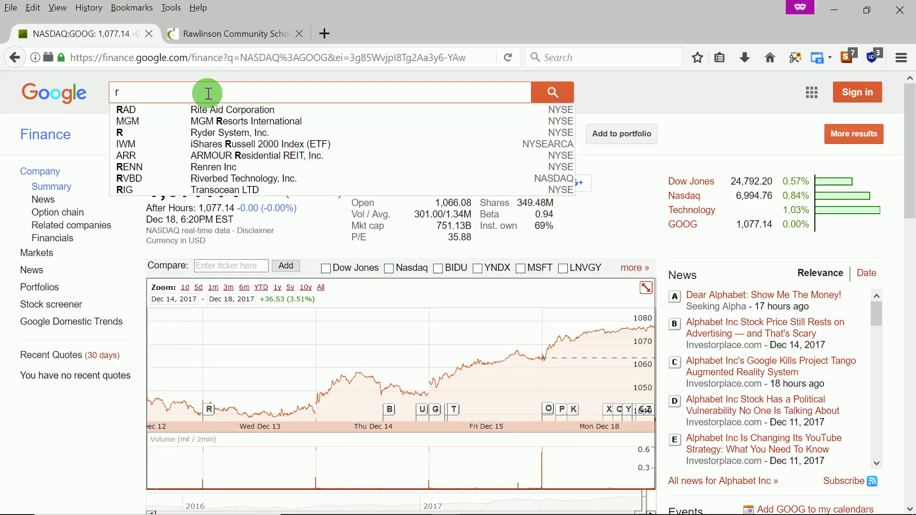
# Step: Search 'ry', open the Royal Bank of Canada (TSE:RY) quote page, and copy its URL
pyautogui.write('y')
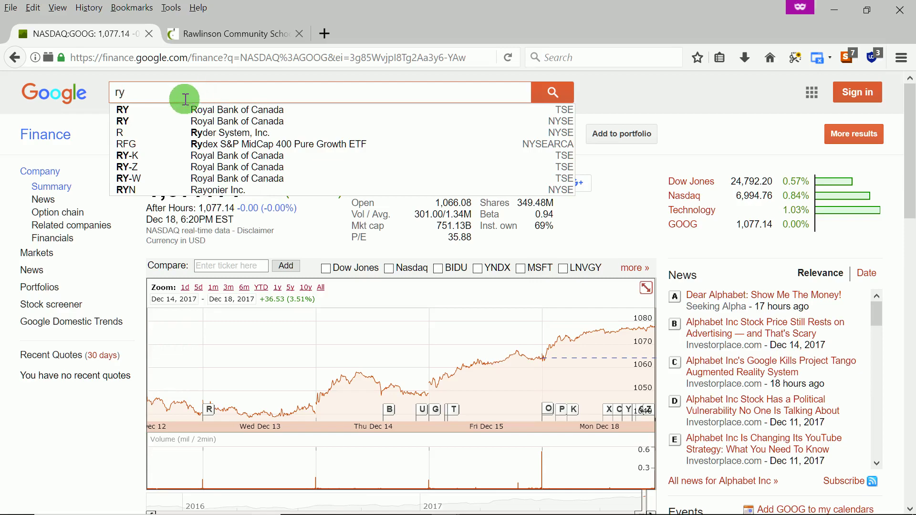
pyautogui.click(123, 110)
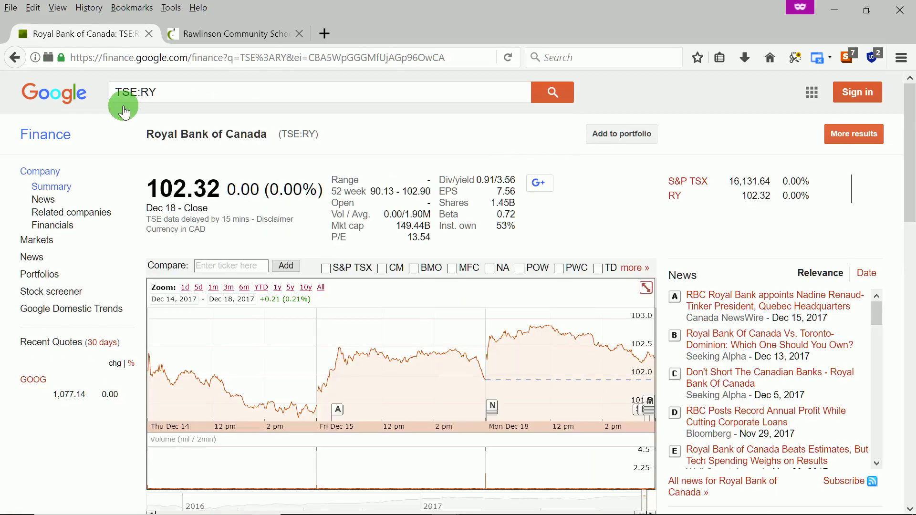
pyautogui.click(158, 56)
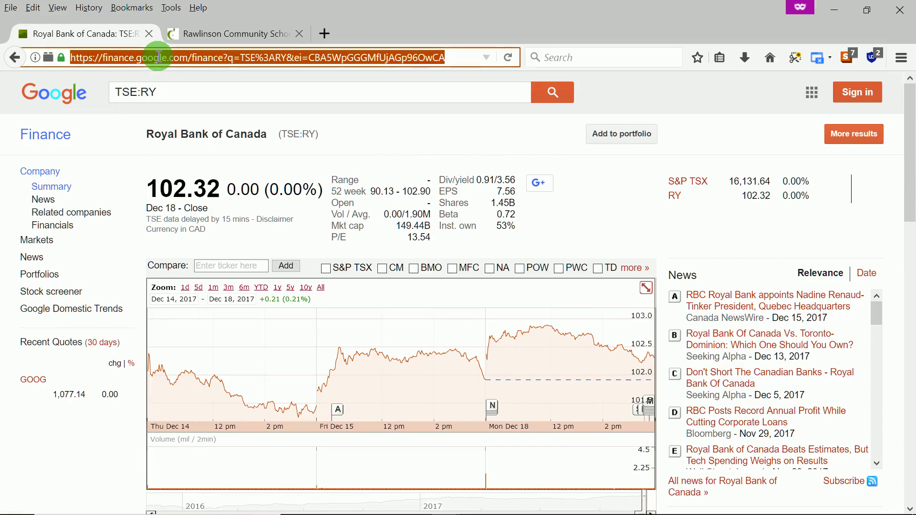
pyautogui.rightClick(158, 57)
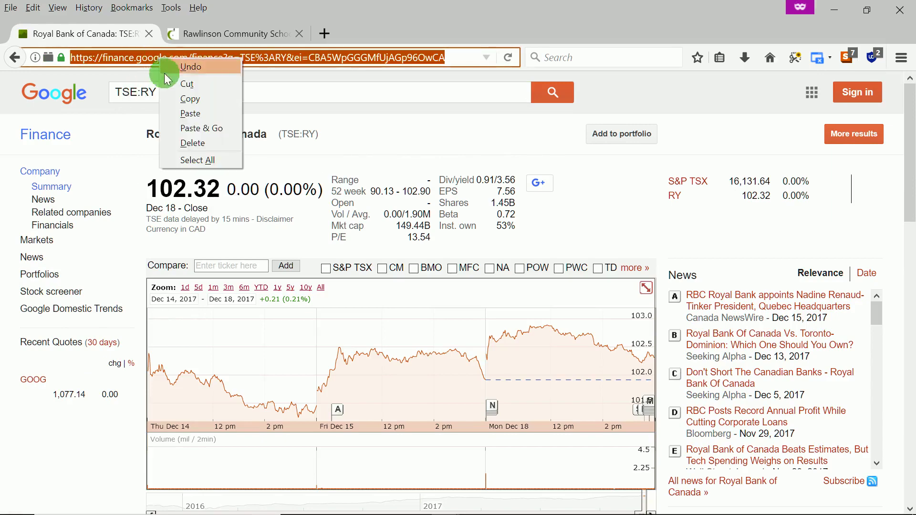
pyautogui.click(191, 100)
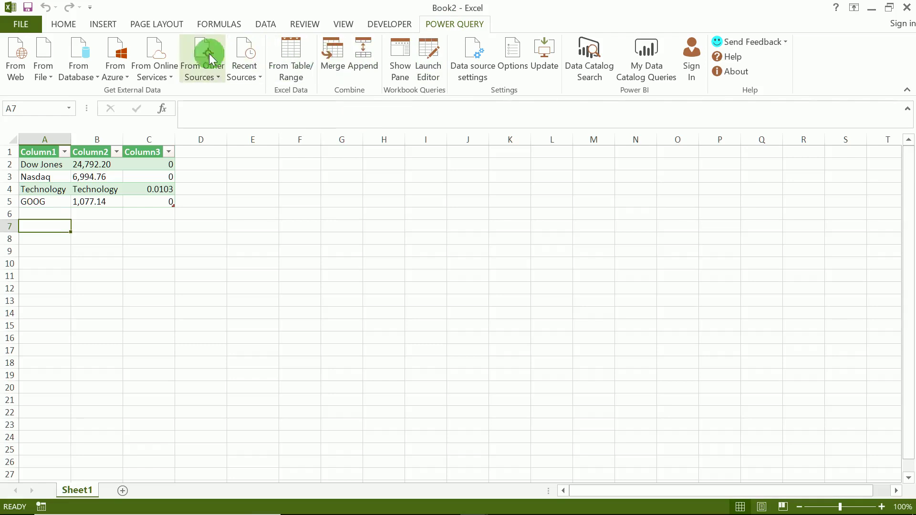
# Step: Start another From Web import using the pasted RY quote page URL
pyautogui.click(10, 61)
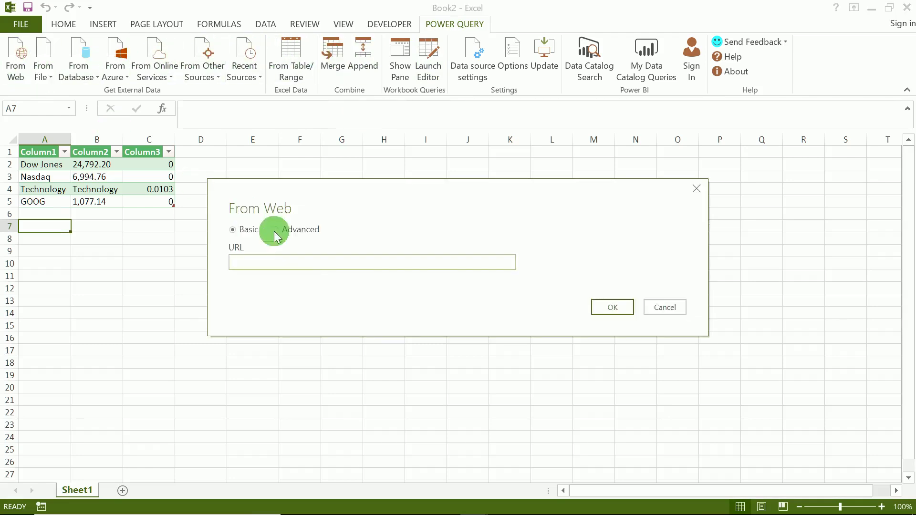
pyautogui.rightClick(315, 268)
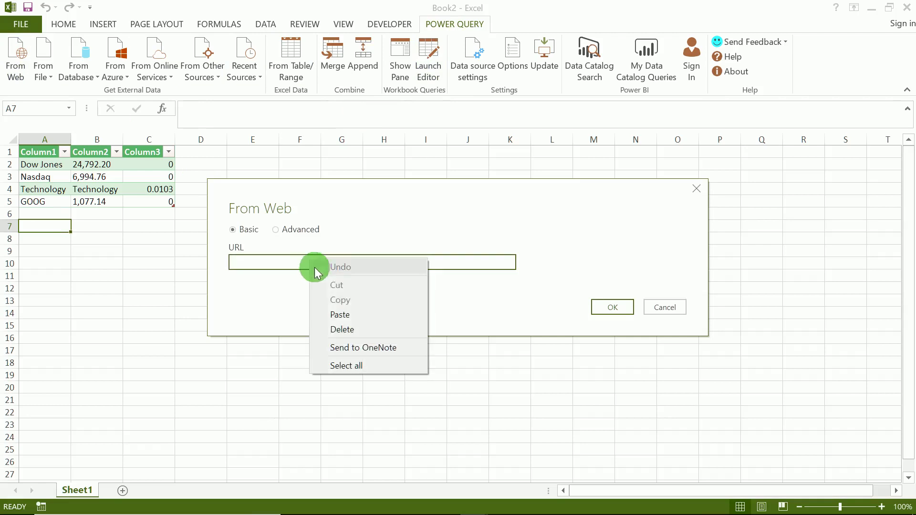
pyautogui.click(342, 317)
pyautogui.click(611, 309)
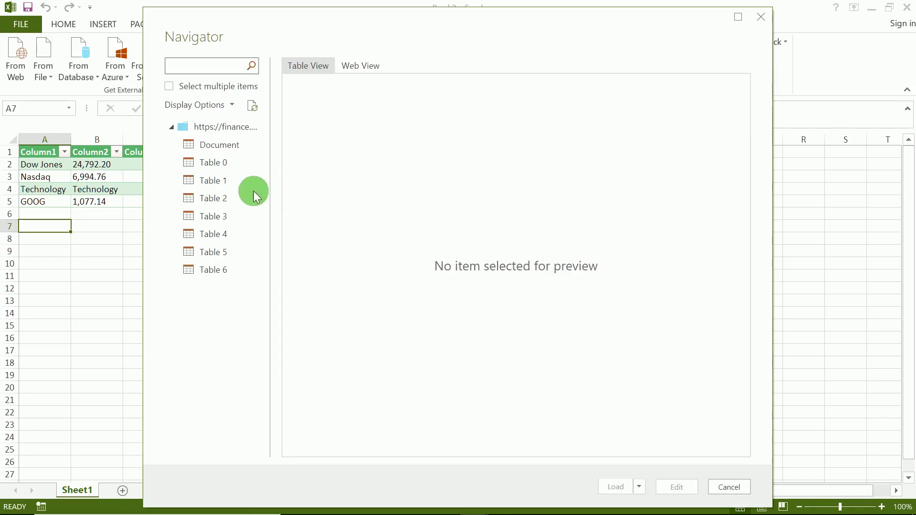
# Step: Select Table 1 with S&P TSX and RY 102.32 rows and bring up Load To
pyautogui.click(191, 181)
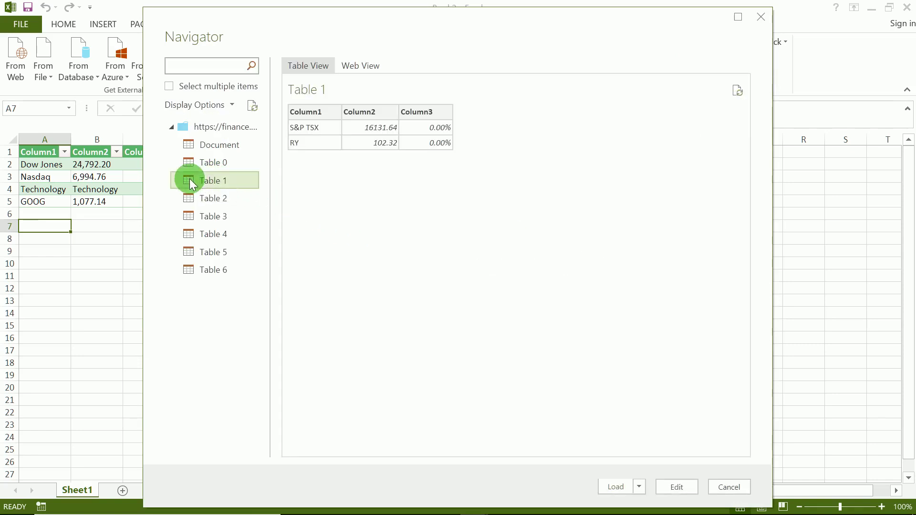
pyautogui.click(639, 491)
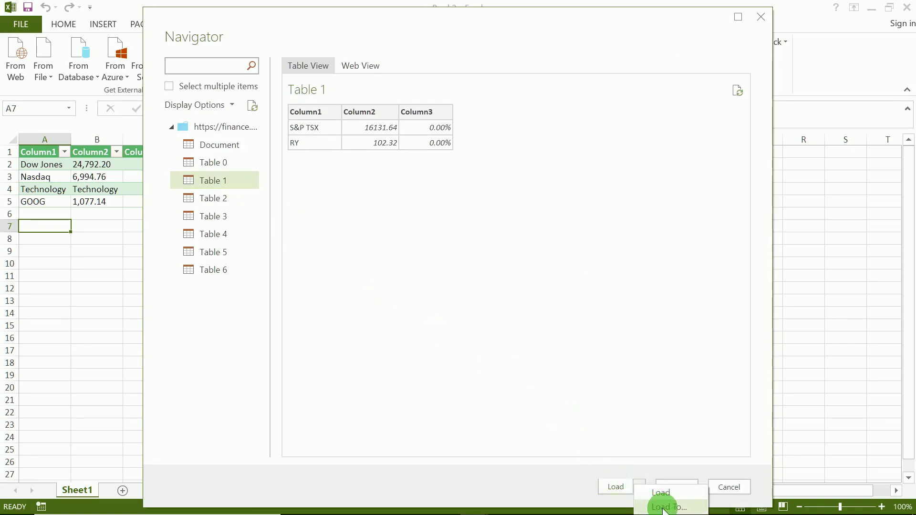
pyautogui.click(663, 508)
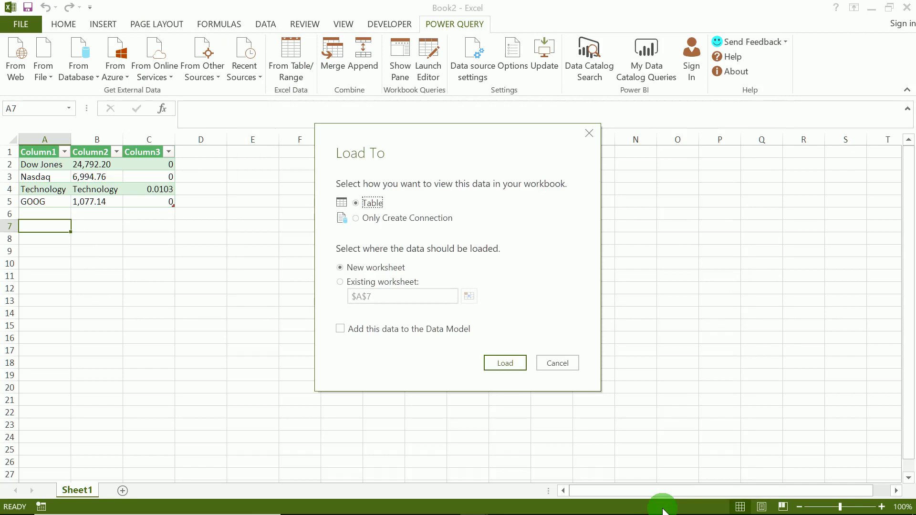
# Step: Load the RY Table 1 into the existing worksheet at $A$7
pyautogui.click(340, 284)
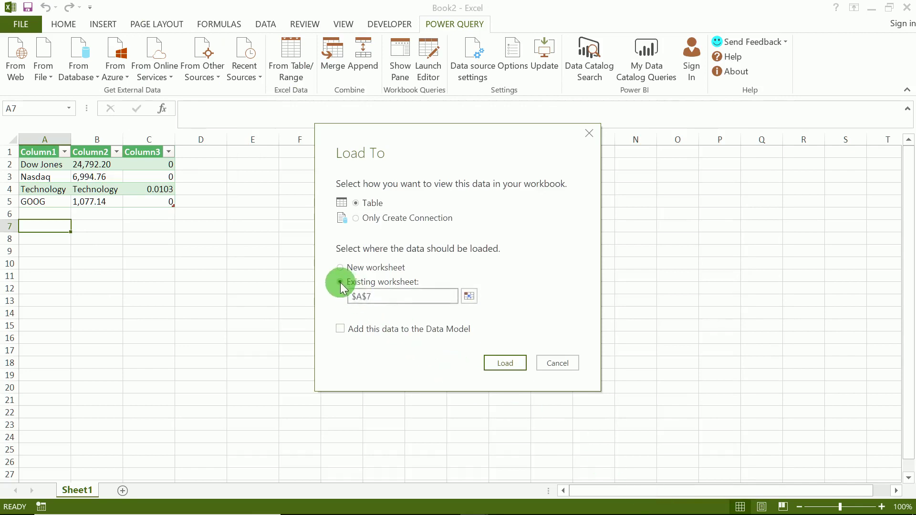
pyautogui.click(500, 362)
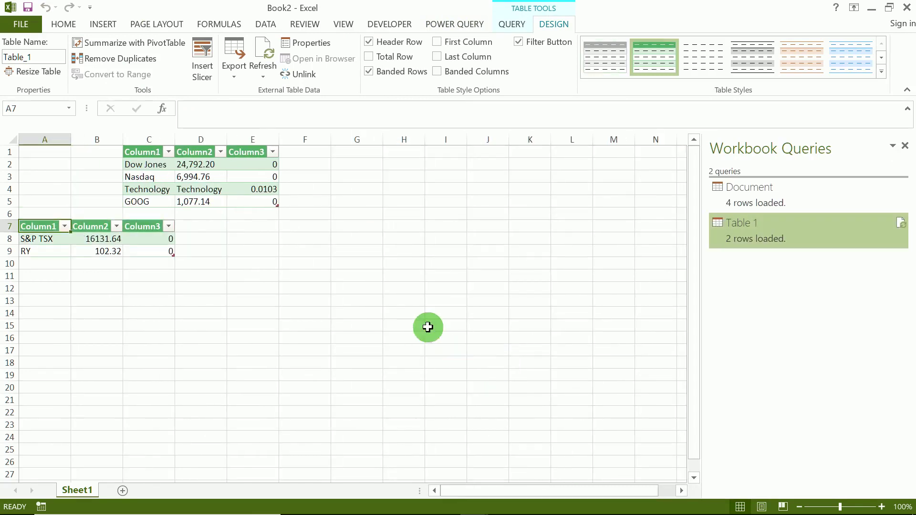
# Step: Move the RY table range A7:D9 over to C7, under the GOOG table
pyautogui.click(199, 251)
pyautogui.moveTo(197, 243); pyautogui.dragTo(53, 230)
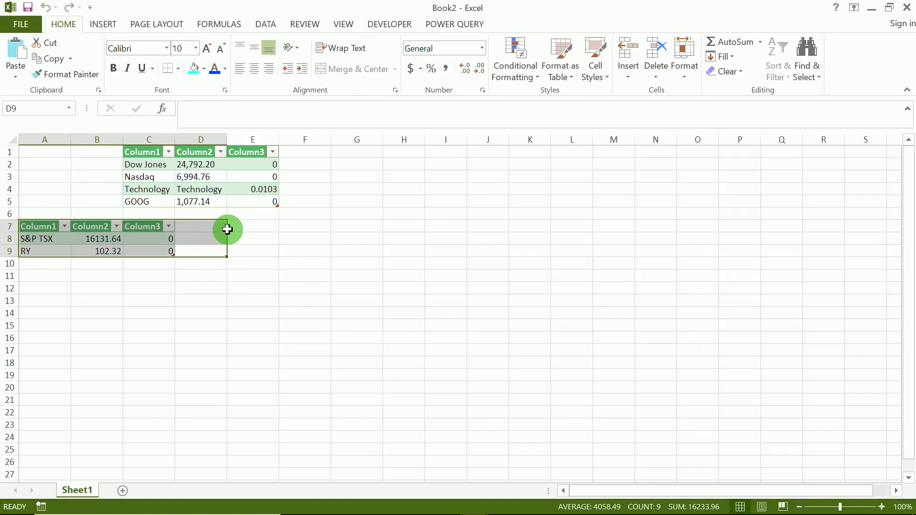
pyautogui.moveTo(227, 230); pyautogui.dragTo(312, 228)
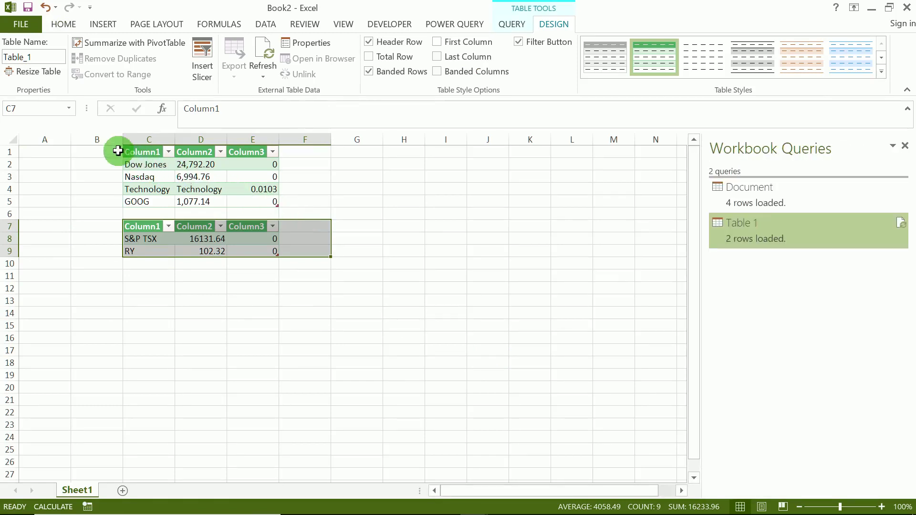
# Step: Delete the empty columns A and B so both tables start in column A
pyautogui.moveTo(98, 138); pyautogui.dragTo(47, 159)
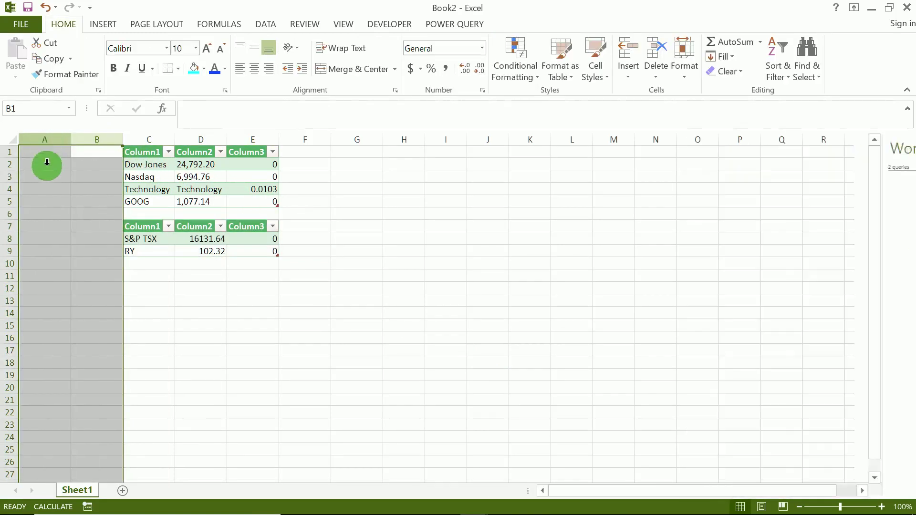
pyautogui.rightClick(47, 168)
pyautogui.click(78, 288)
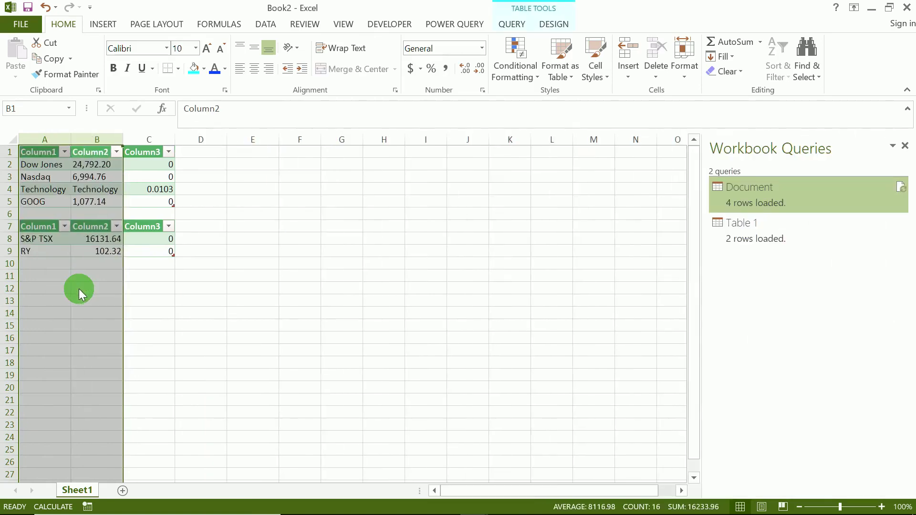
pyautogui.click(211, 269)
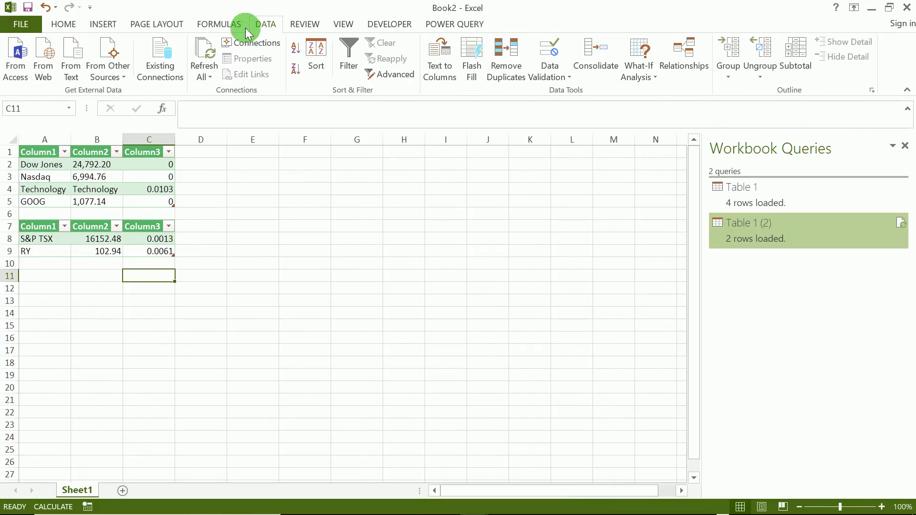
# Step: Refresh all web queries, then refresh the Table 1 (2) query, updating RY to 102.66
pyautogui.click(205, 77)
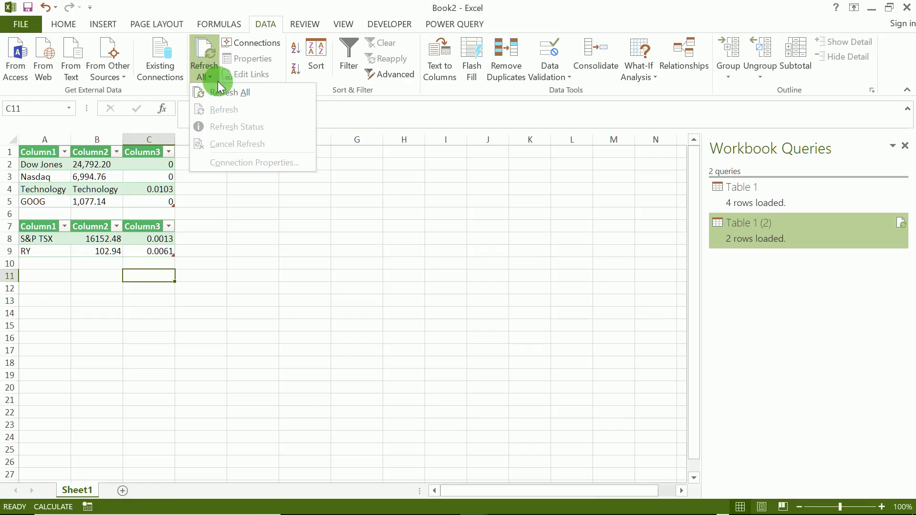
pyautogui.click(228, 92)
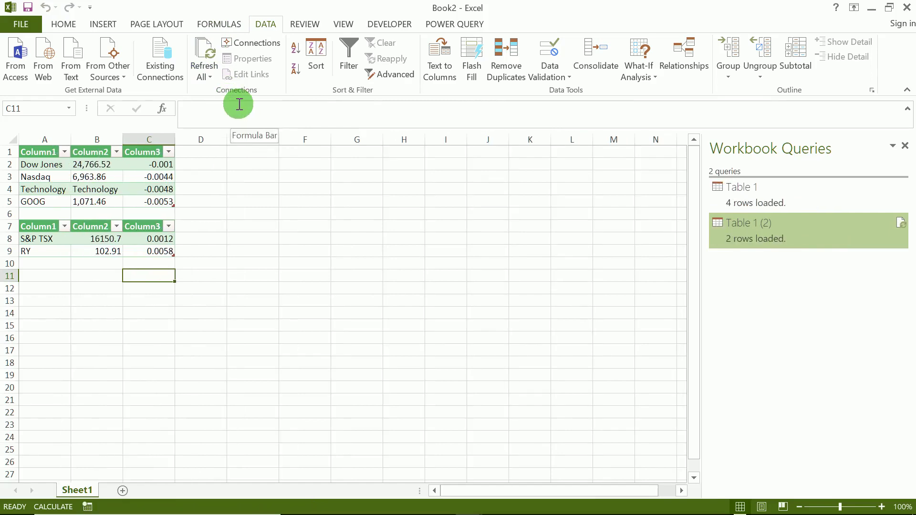
pyautogui.click(209, 54)
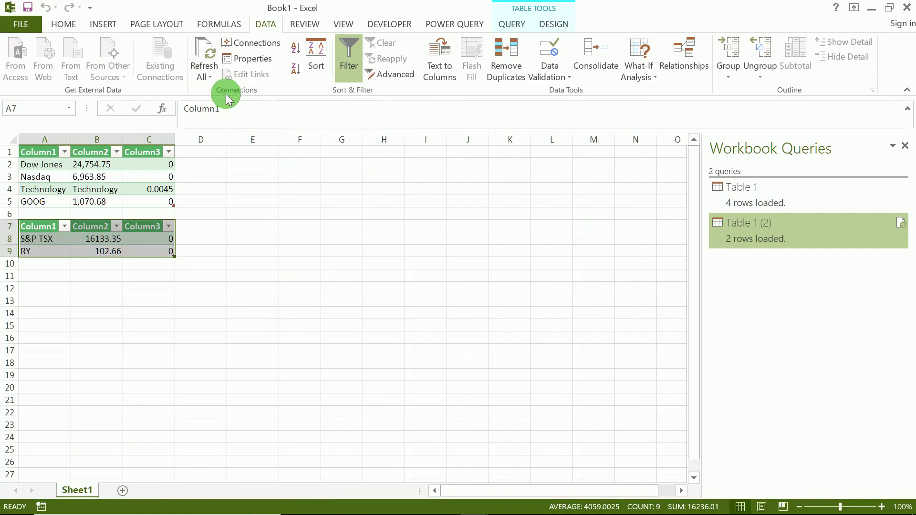
pyautogui.click(205, 74)
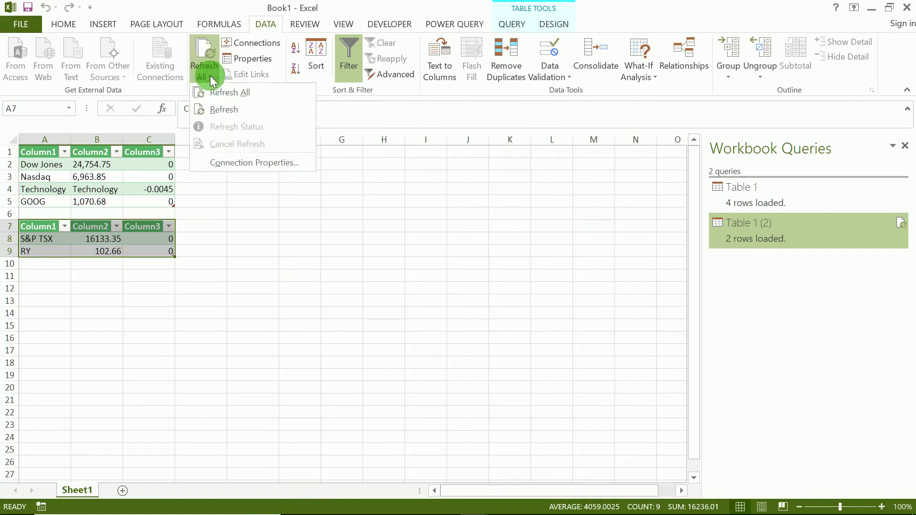
pyautogui.click(221, 111)
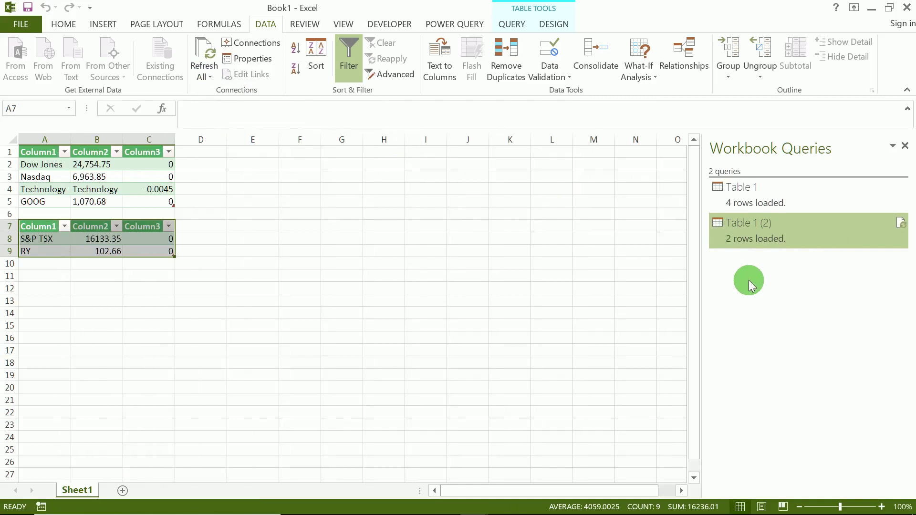
# Step: Create a Power Query web query from the pasted Google Finance RY address with a 5-minute command timeout
pyautogui.click(454, 24)
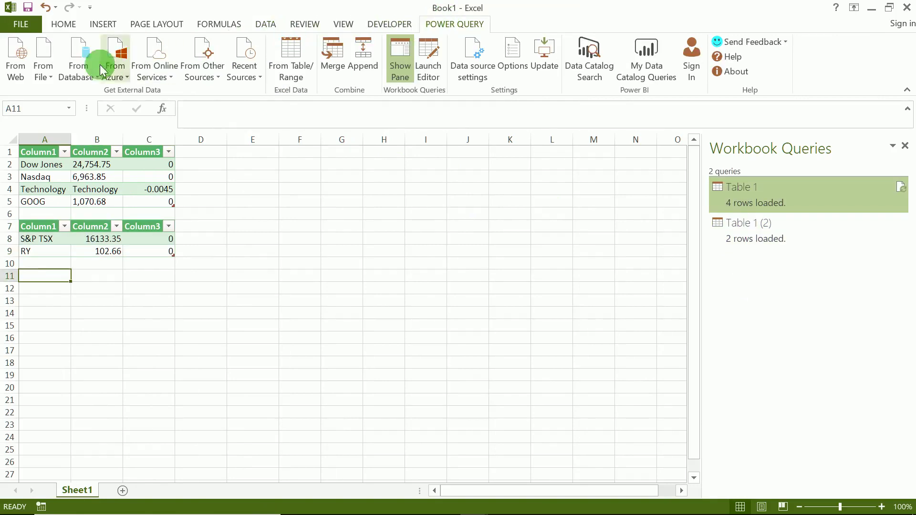
pyautogui.click(20, 60)
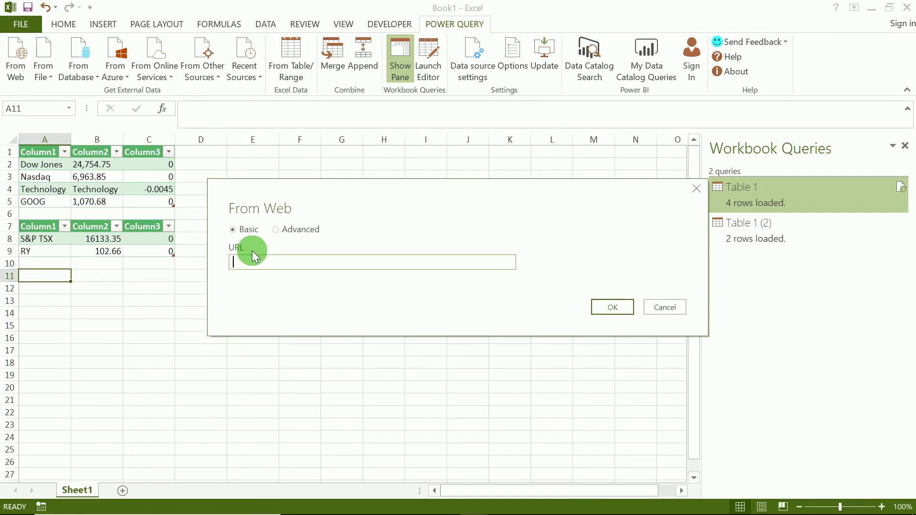
pyautogui.rightClick(258, 262)
pyautogui.click(296, 317)
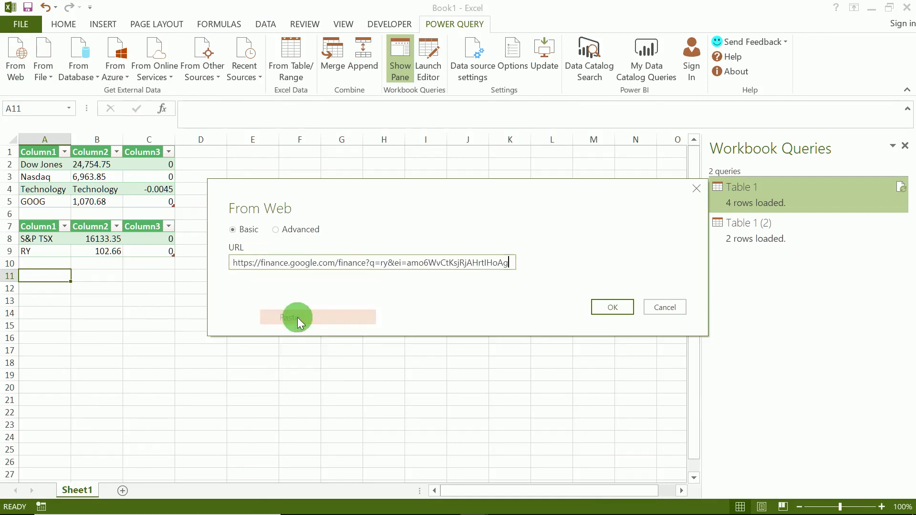
pyautogui.click(278, 233)
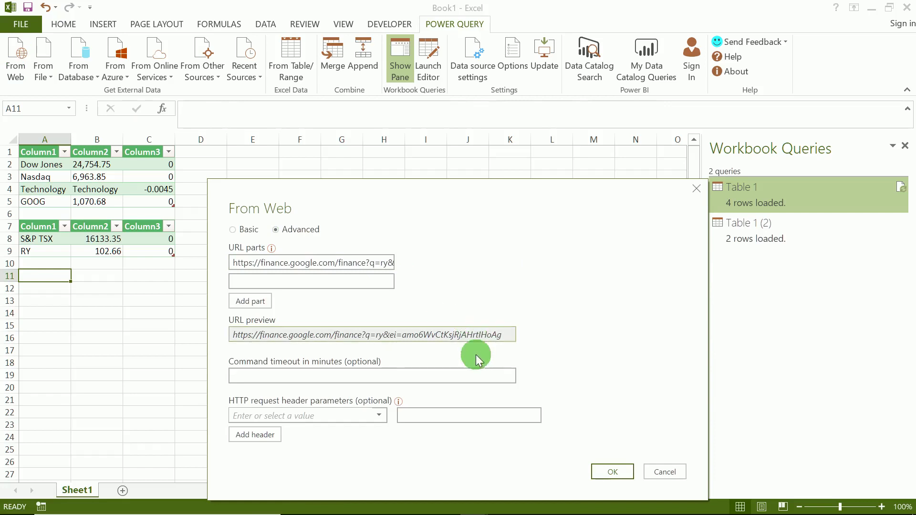
pyautogui.click(434, 374)
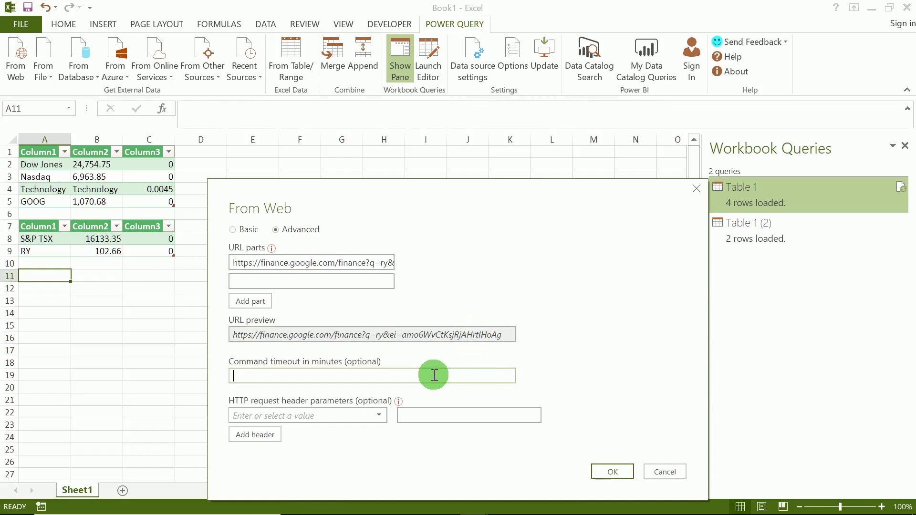
pyautogui.write('5')
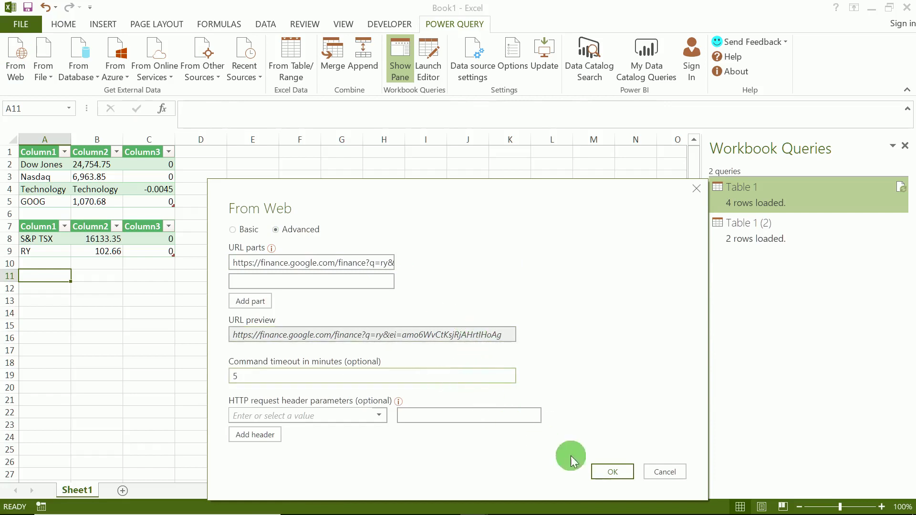
pyautogui.click(606, 473)
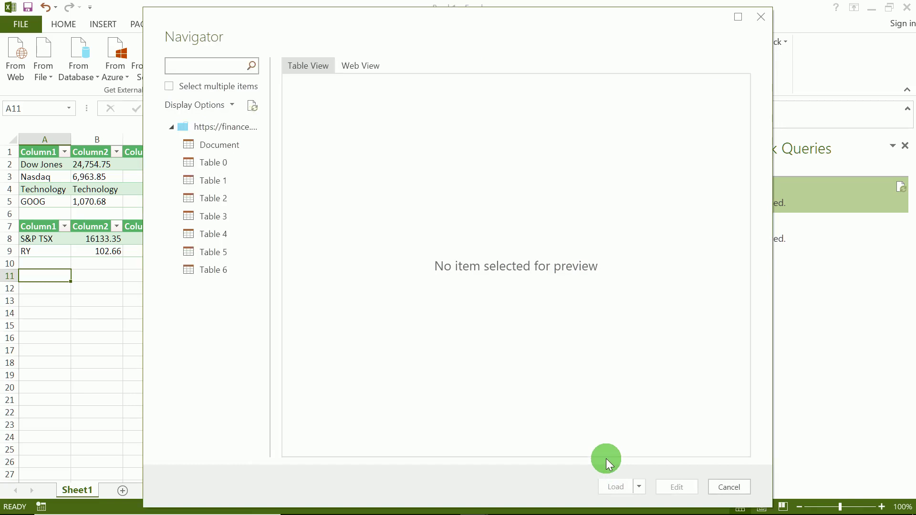
# Step: Load Table 1, with the S&P TSX and RY figures, into the existing worksheet at $A$11
pyautogui.click(208, 184)
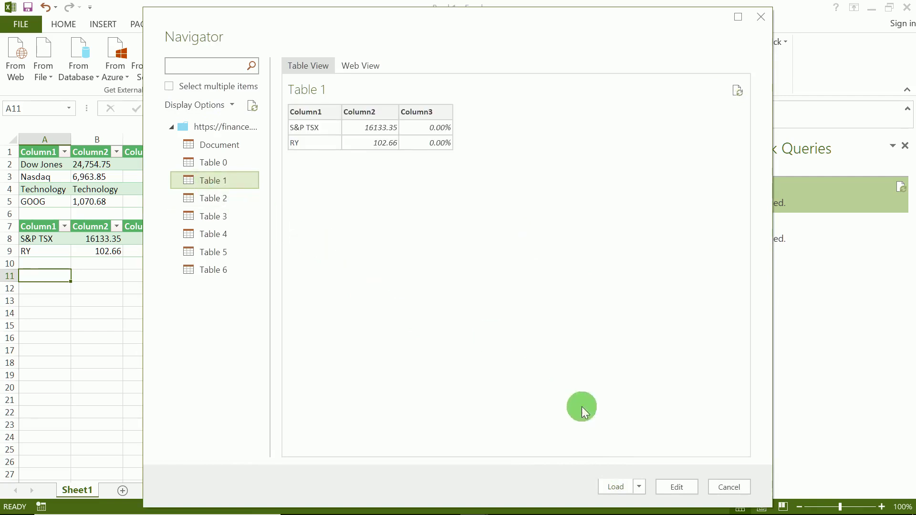
pyautogui.click(639, 486)
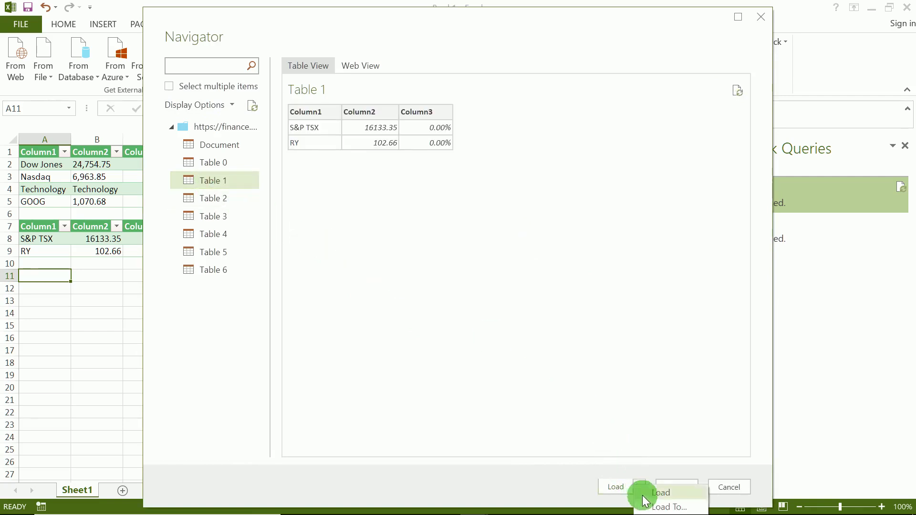
pyautogui.click(651, 493)
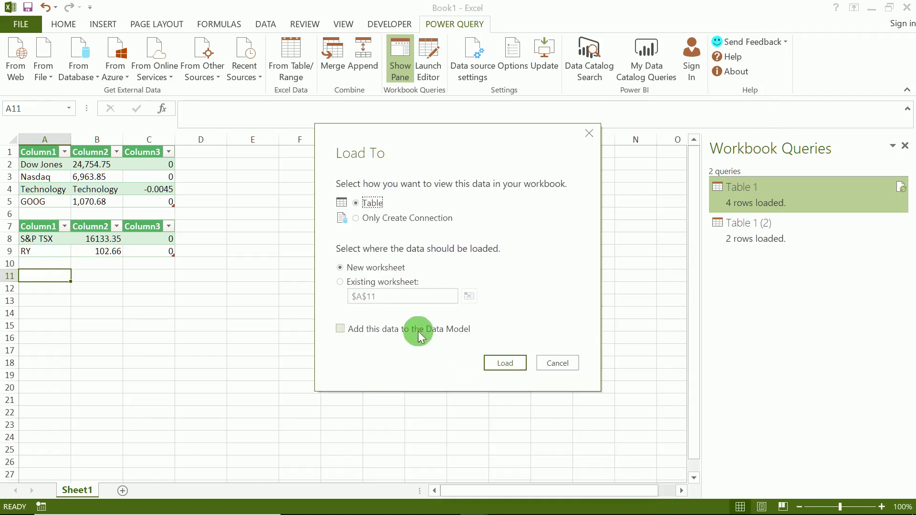
pyautogui.click(342, 282)
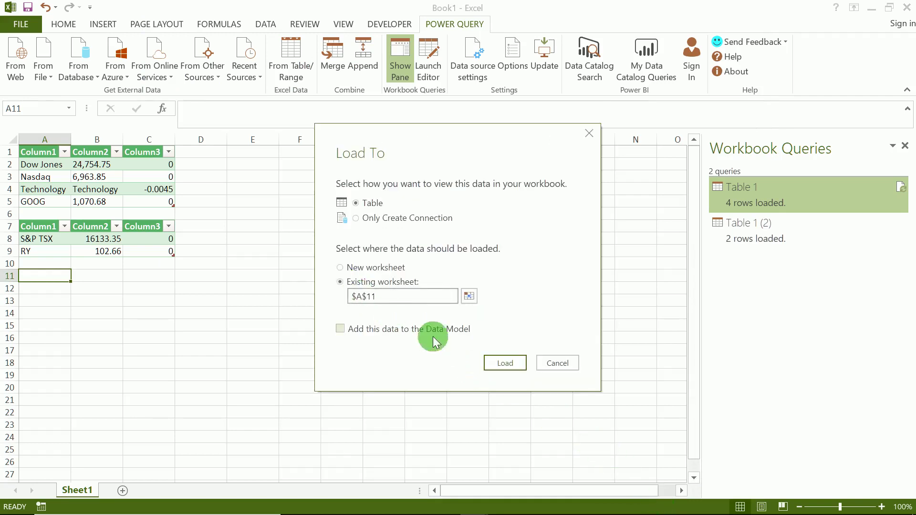
pyautogui.click(505, 365)
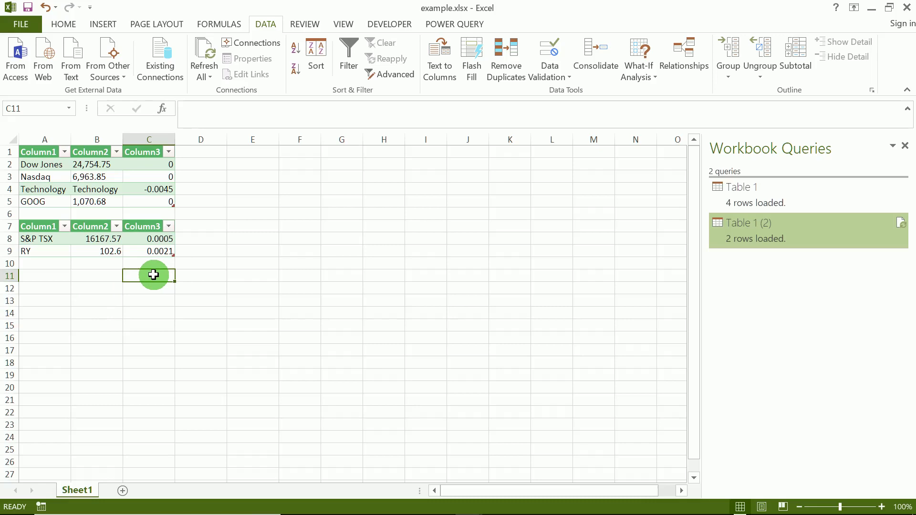
# Step: Set the Query - Table 1 (2) connection's properties to refresh when the file opens
pyautogui.click(257, 48)
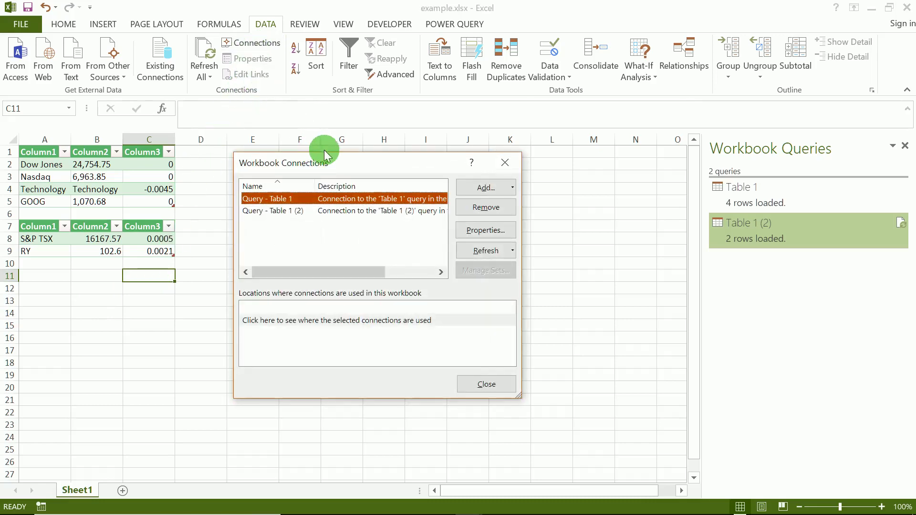
pyautogui.click(386, 214)
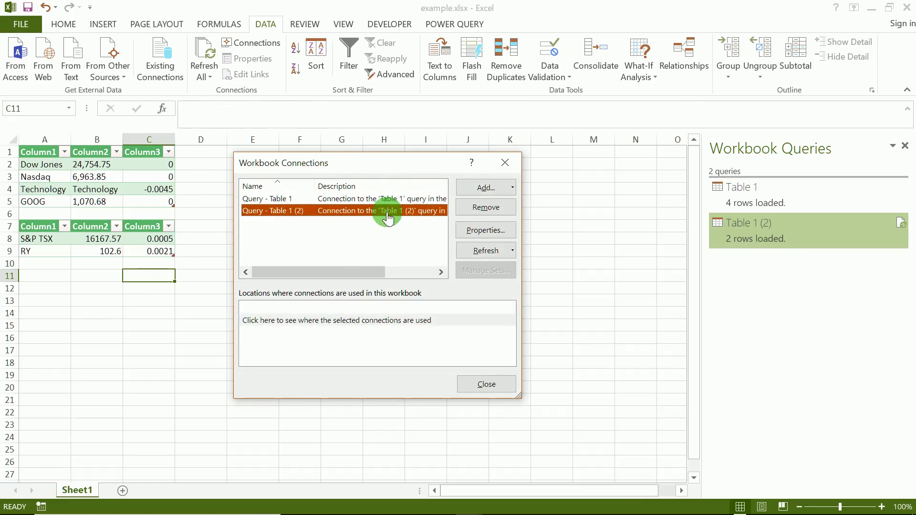
pyautogui.click(479, 233)
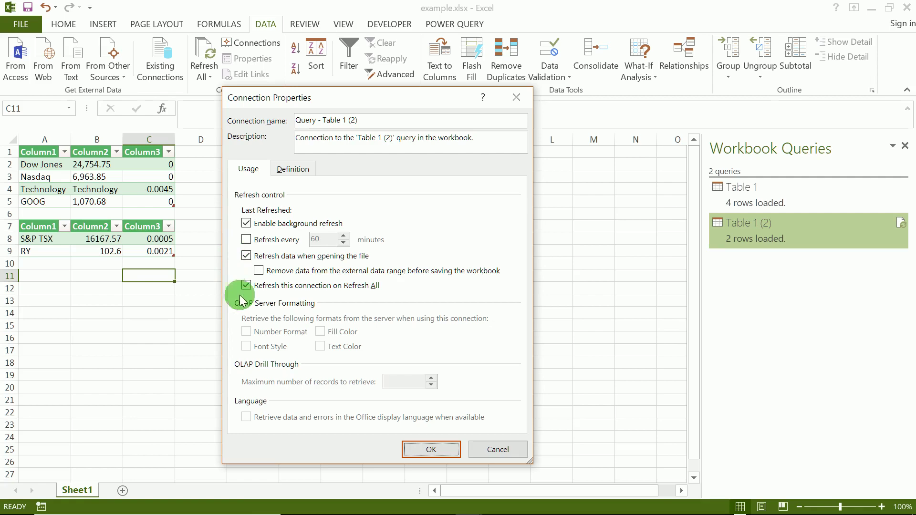
pyautogui.click(430, 449)
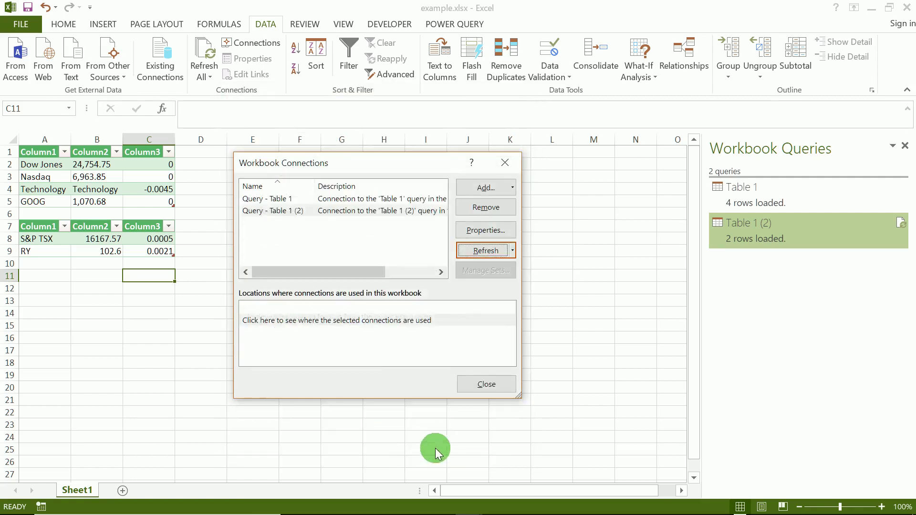